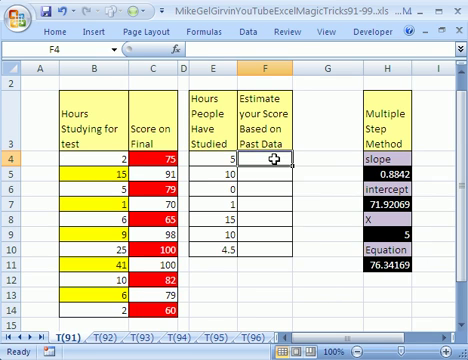
Point out the final scores, hours studied, hours to estimate and empty estimate cell
left_click(155, 160)
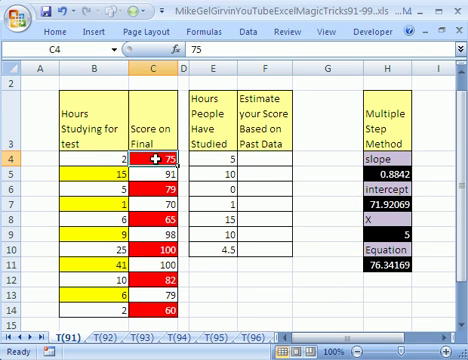
left_click(91, 161)
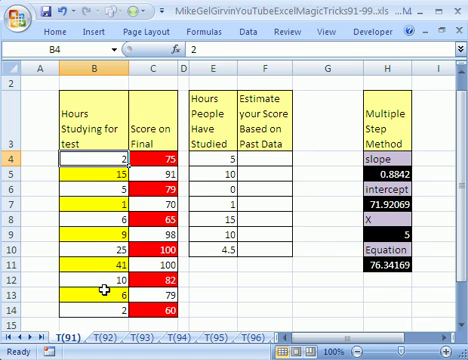
left_click(157, 158)
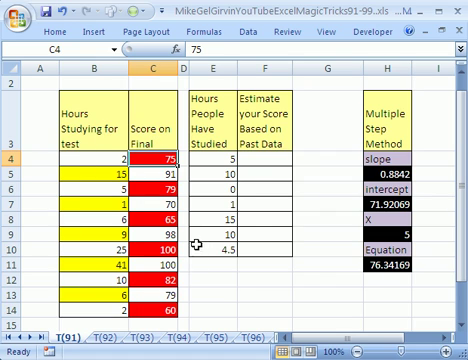
left_click(228, 160)
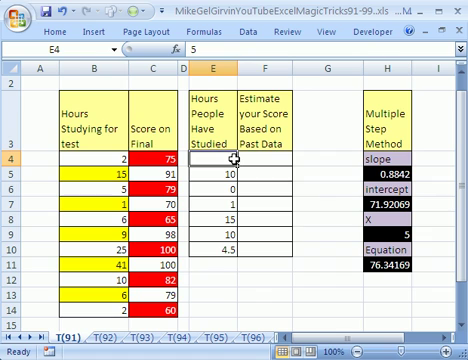
left_click(261, 160)
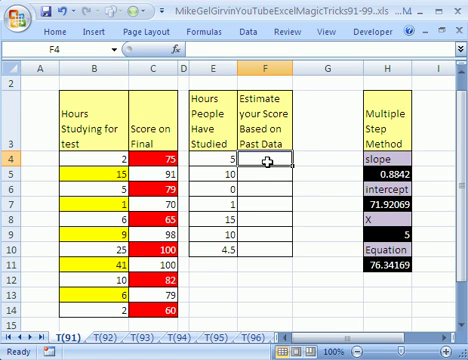
Review the slope, intercept and X=5 equation formulas, which give 76.34169
double_click(382, 173)
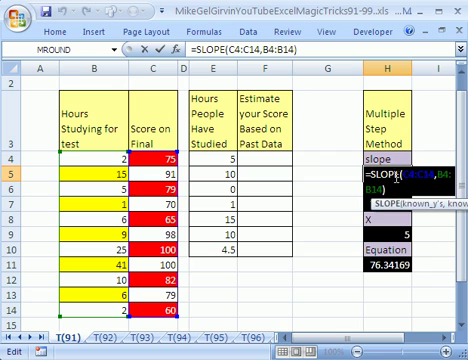
key("ctrl+Return")
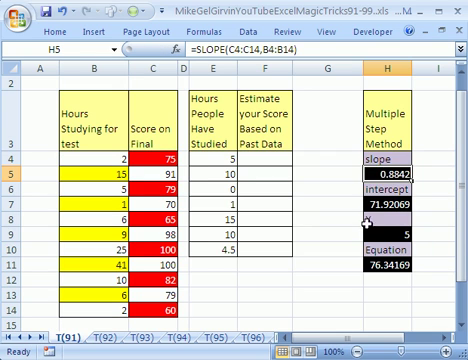
double_click(400, 208)
key("ctrl+Return")
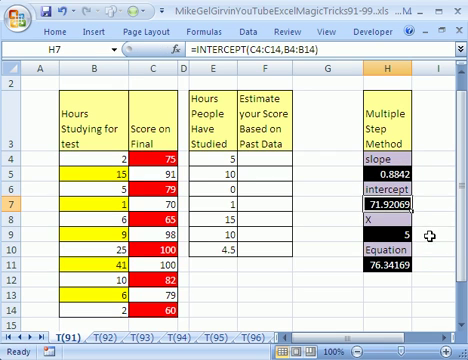
left_click(405, 236)
double_click(390, 264)
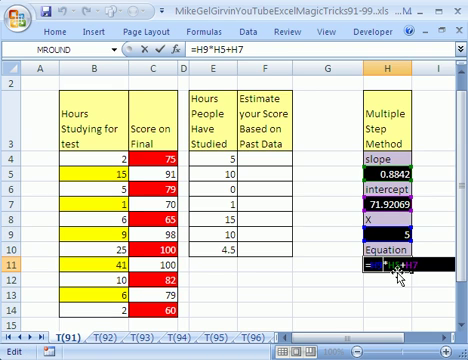
key("ctrl+Return")
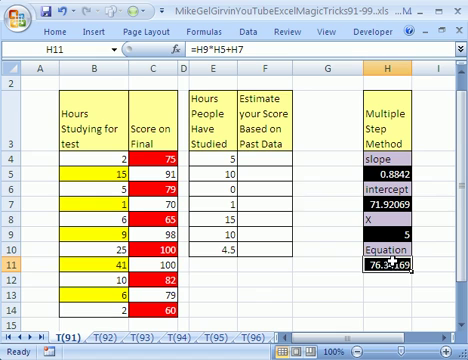
Start a FORECAST formula in F4, then abandon it
left_click(258, 162)
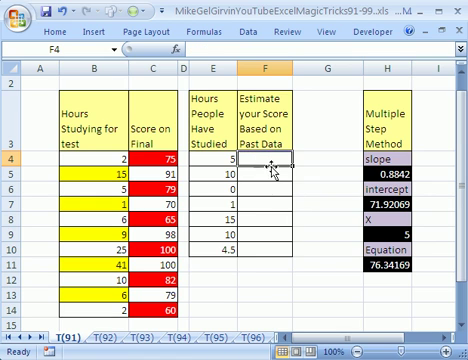
type("=for")
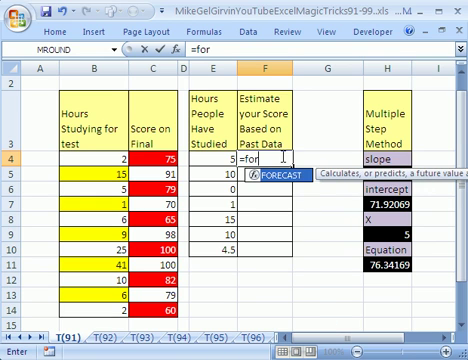
key("Tab")
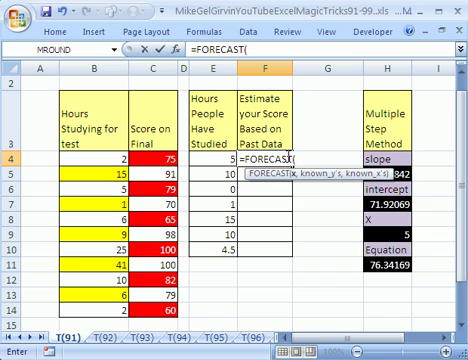
key("Escape")
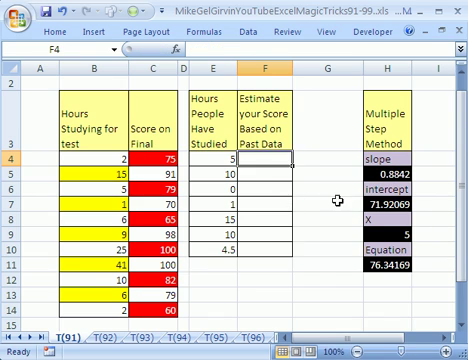
scroll(340, 204, "up", 2, "ctrl")
scroll(336, 198, "up", 3)
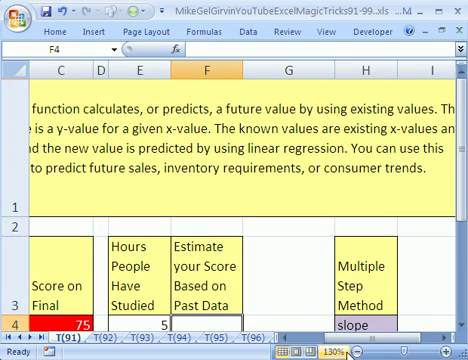
left_click_drag(300, 338, 322, 340)
scroll(321, 318, "down", 1)
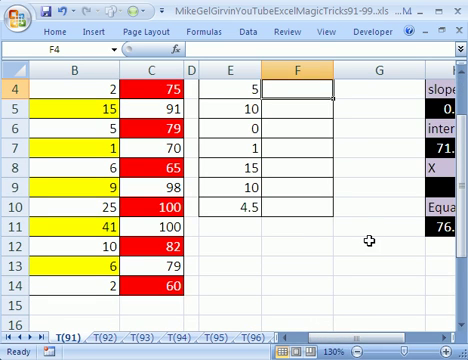
type("=fo")
Begin =FORECAST(E4, with the absolute known scores range $C$4:$C$14
key("Tab")
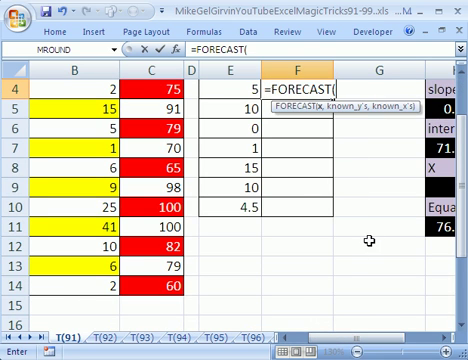
left_click(240, 90)
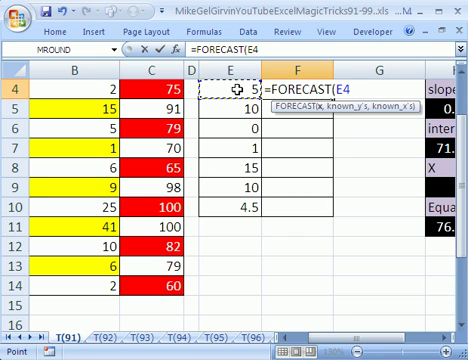
type(",")
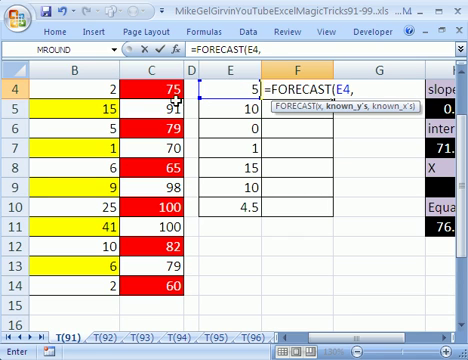
left_click(158, 91)
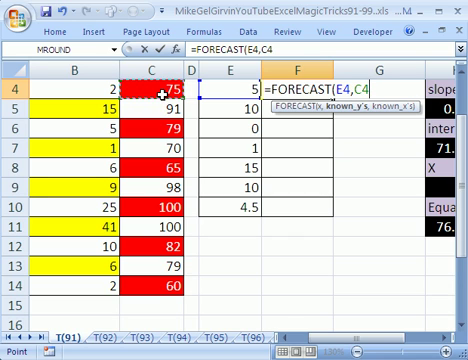
key("ctrl+shift+Down")
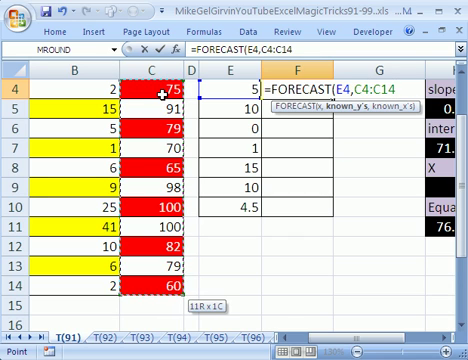
key("F4")
type("$C$14,")
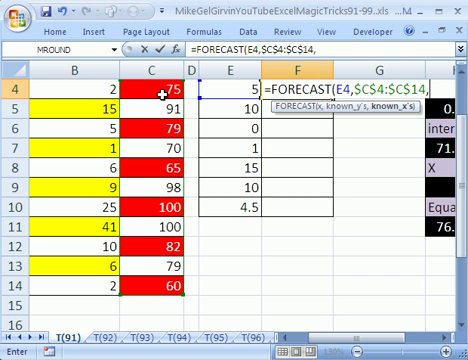
Add the absolute hours range $B$4:$B$14 and enter the formula, returning 76.34169
left_click(103, 89)
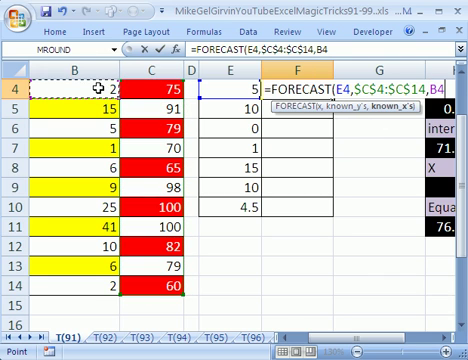
key("ctrl+shift+Down")
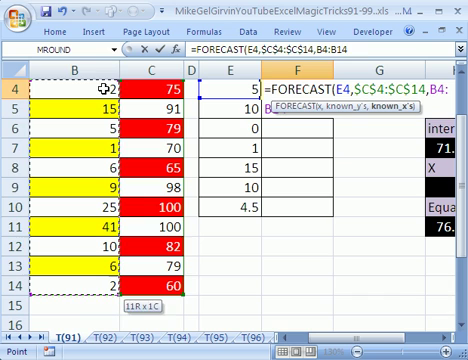
key("F4")
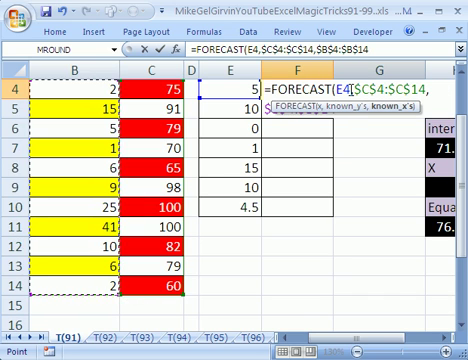
left_click_drag(272, 107, 222, 244)
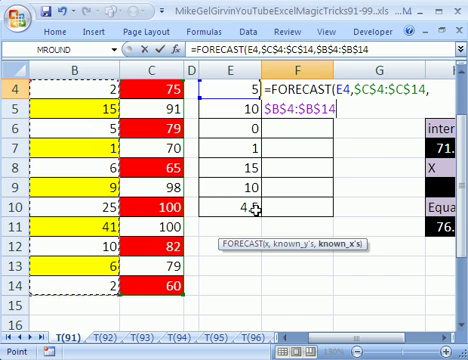
type(")")
key("ctrl+Return")
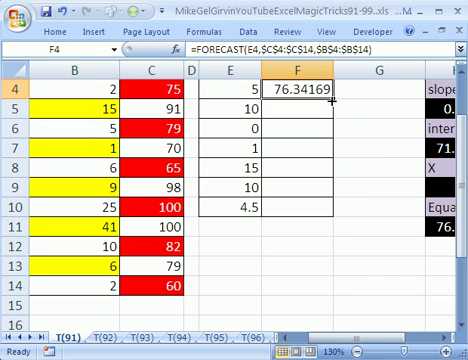
Copy F4's FORECAST formula down to F10, then inspect the copied formula in F8
double_click(332, 96)
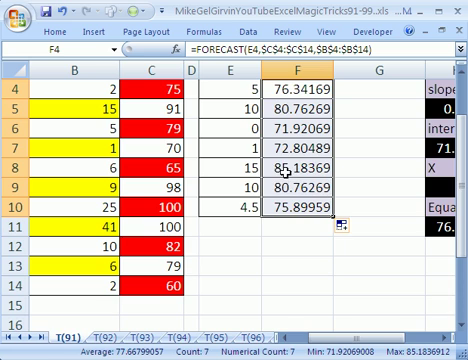
key("F2")
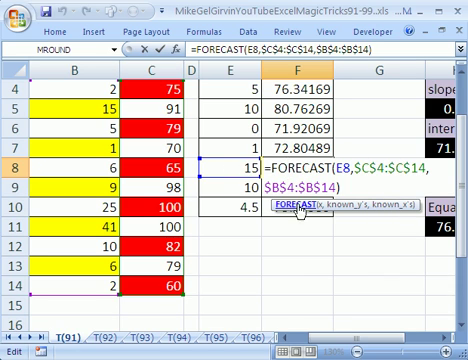
key("ctrl+Return")
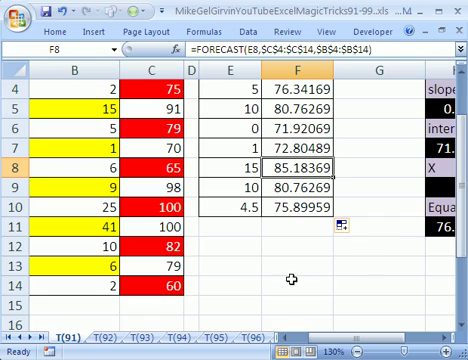